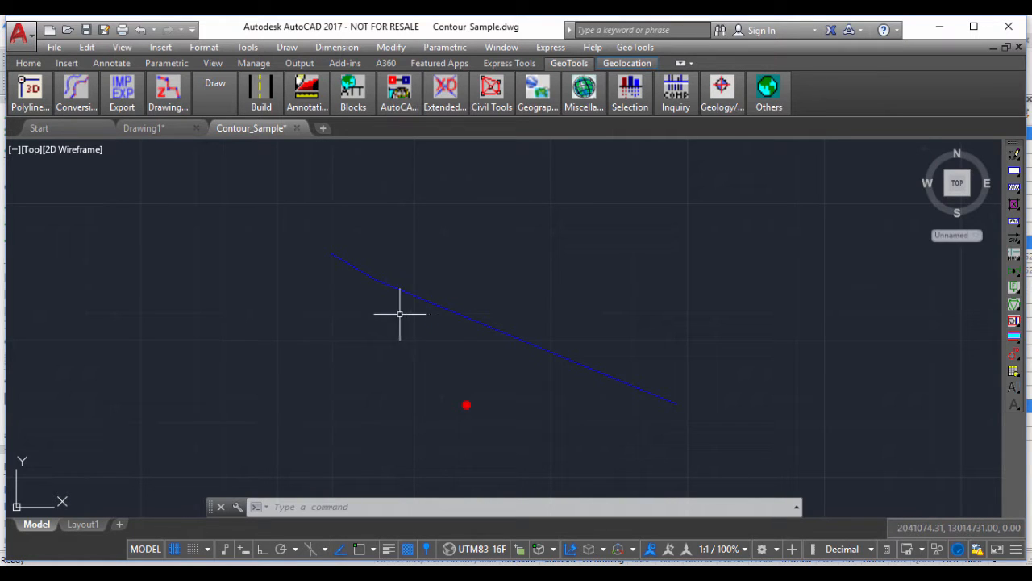
Orbit the drawing with the SteeringWheel to an oblique 3D view that shows the blue polyline's elevation profile.
left_click(121, 46)
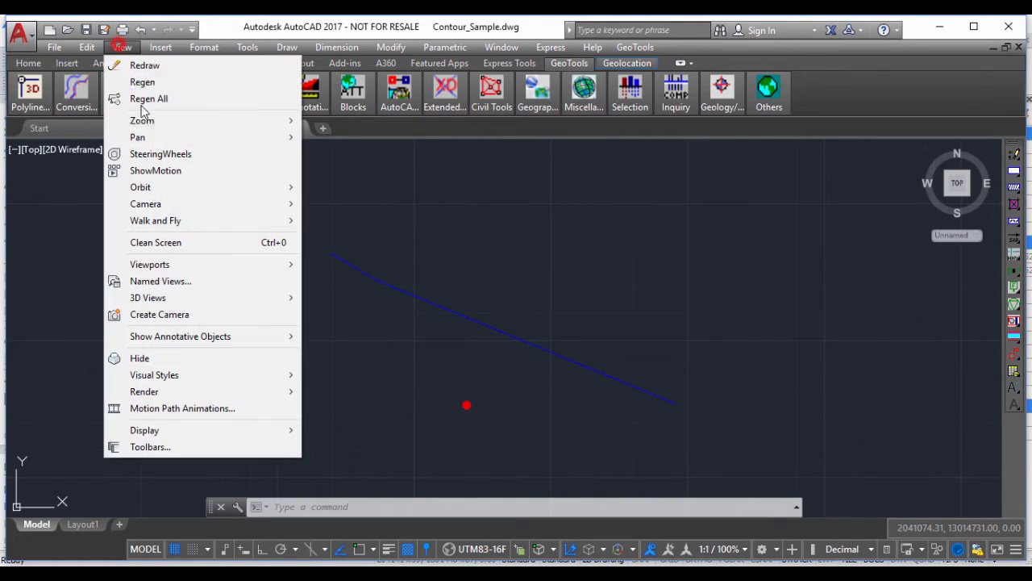
left_click(157, 153)
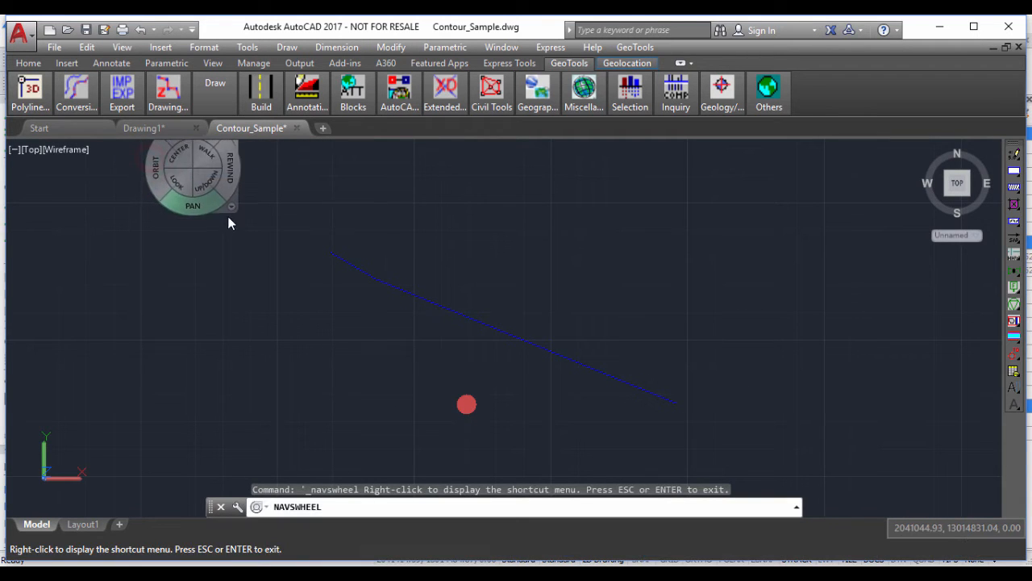
left_click_drag(211, 245, 181, 158)
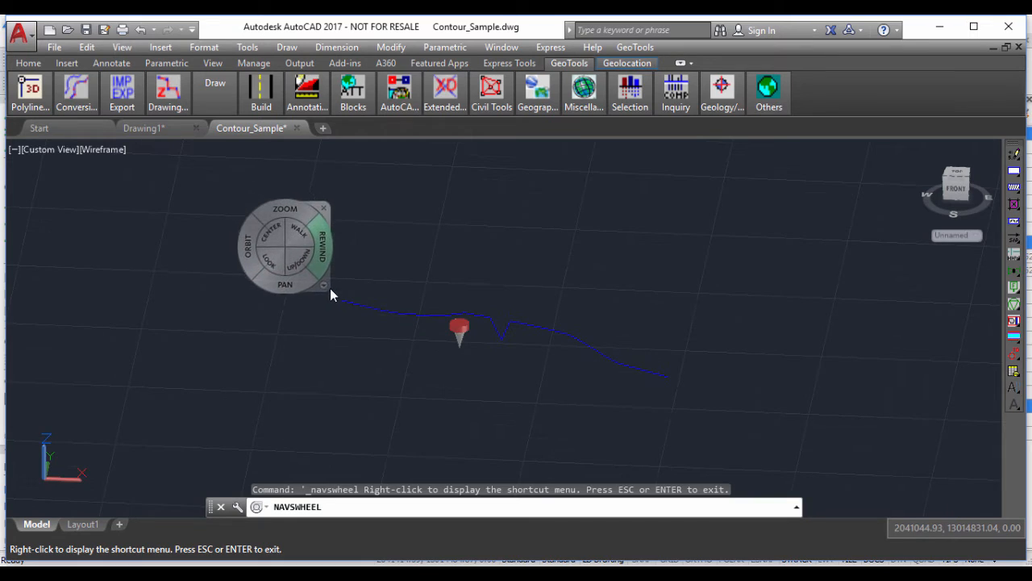
key("Escape")
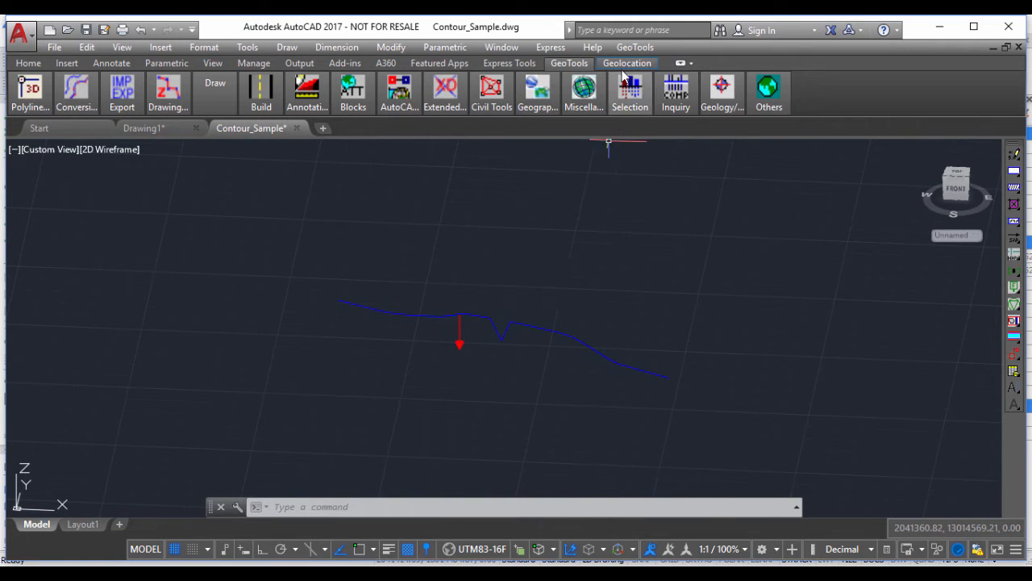
Start the GeoTools cleanup for setting out-of-range elevations to the nearest valid value, with 0.00 as threshold and vertex deletion off.
left_click(635, 47)
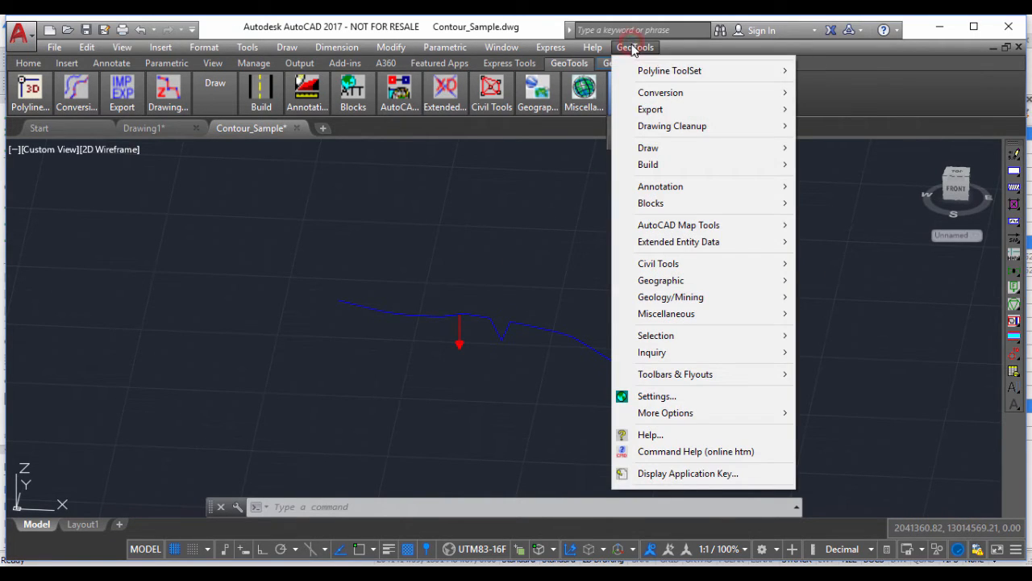
left_click(662, 128)
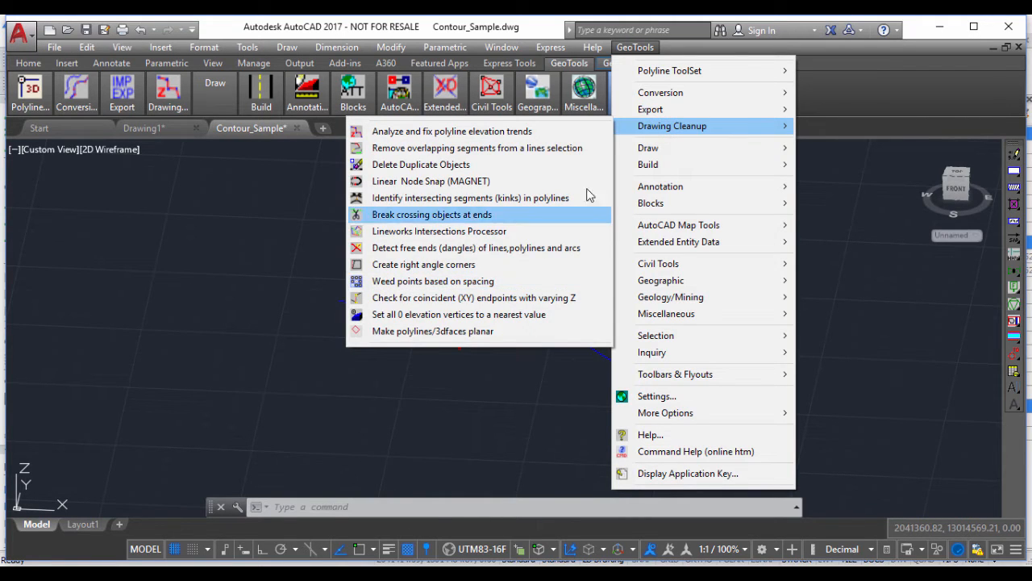
left_click(655, 127)
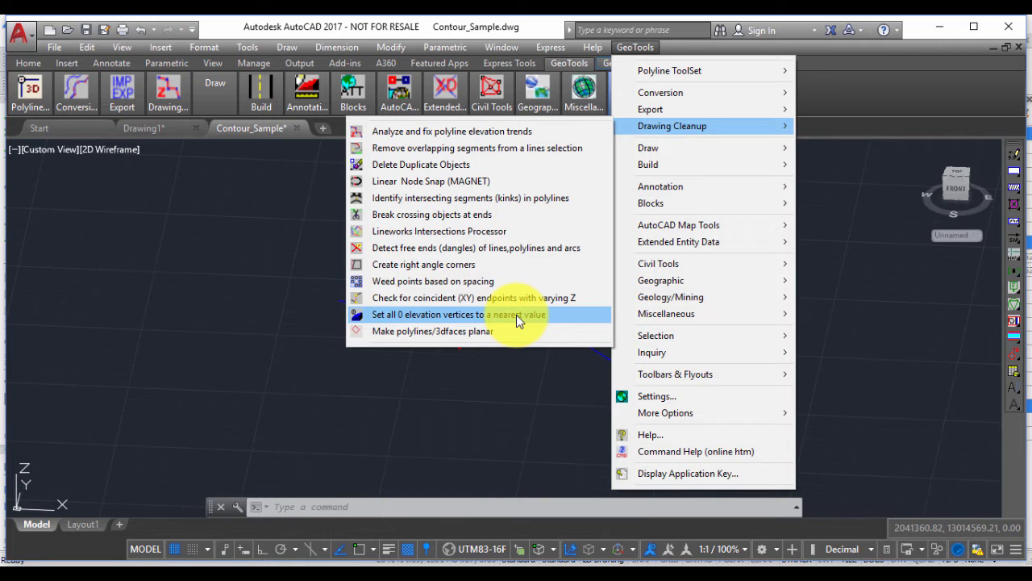
left_click(474, 320)
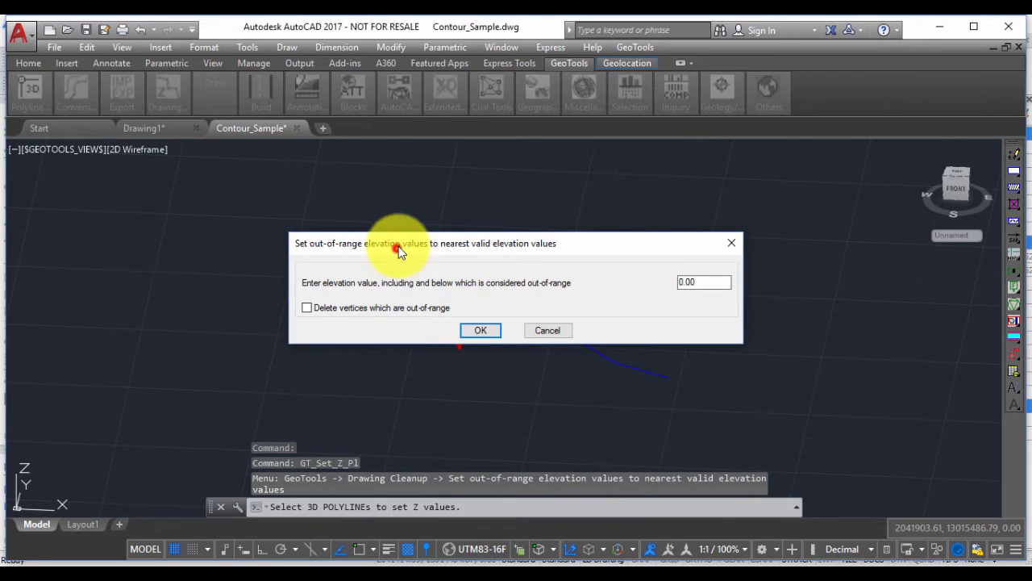
left_click_drag(398, 246, 386, 203)
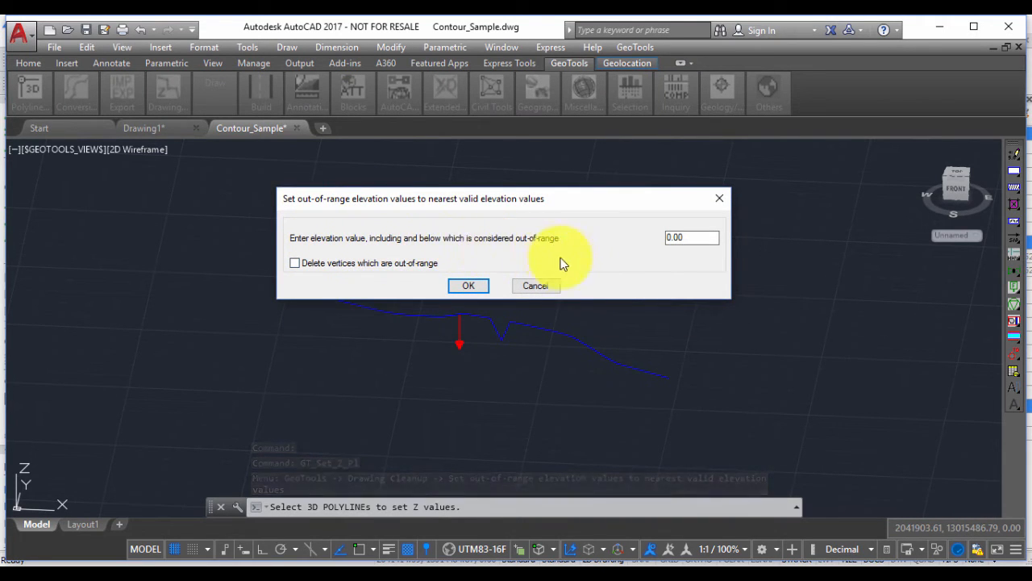
left_click(690, 239)
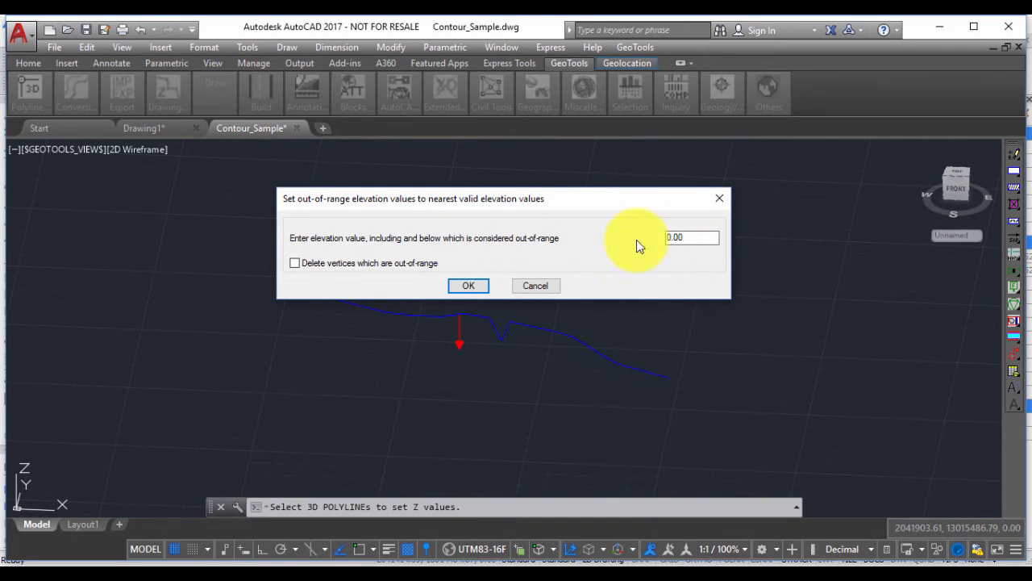
double_click(684, 238)
left_click_drag(691, 236, 660, 242)
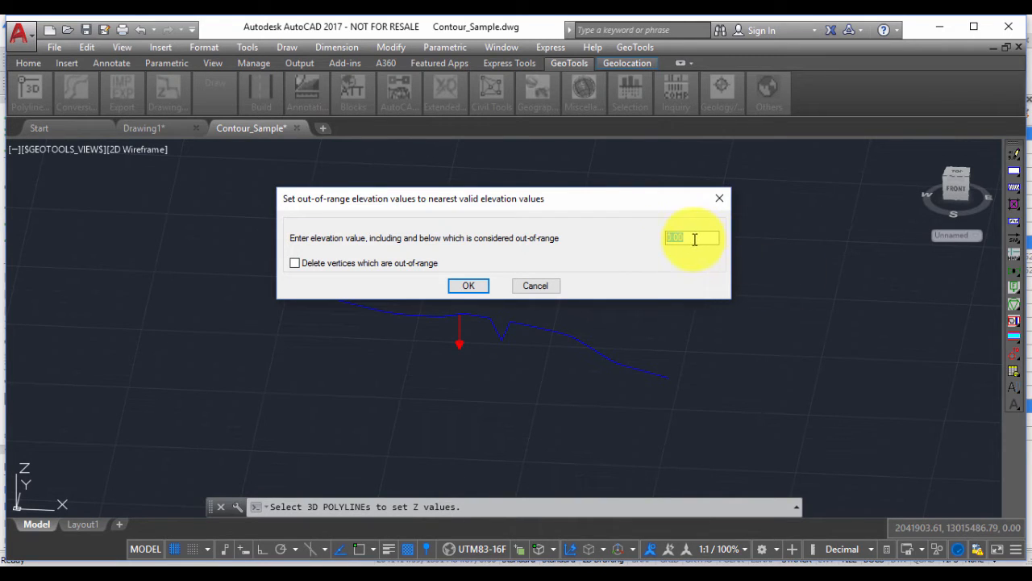
left_click(693, 238)
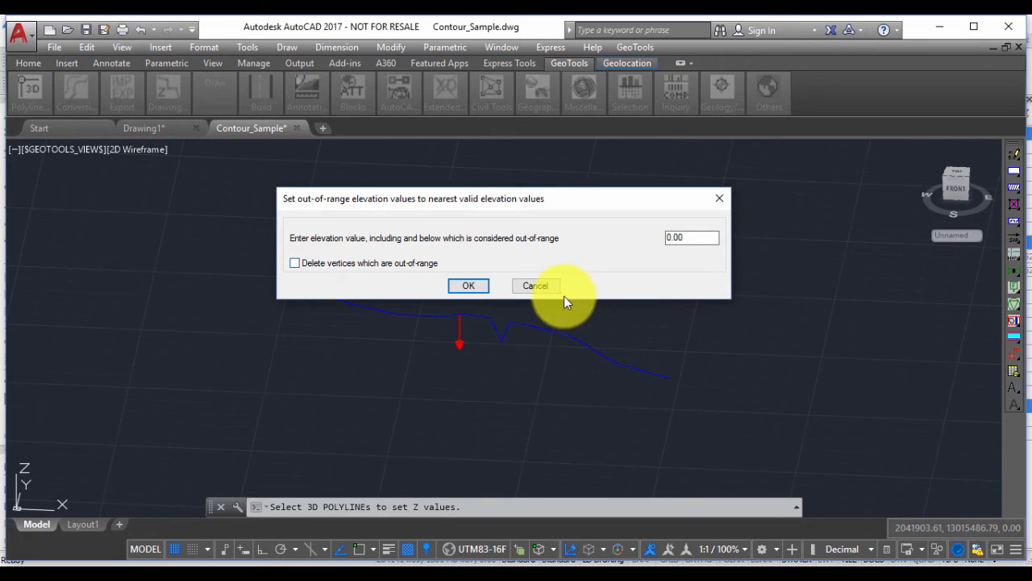
left_click(464, 288)
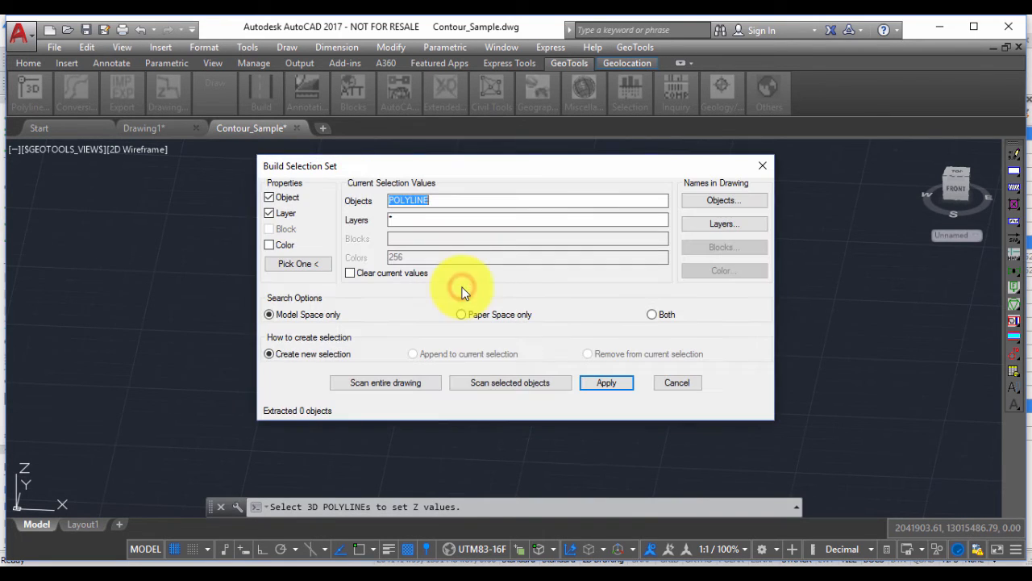
Limit the selection set to the blue 3D polyline by scanning selected objects, and apply the elevation correction to it.
left_click(487, 384)
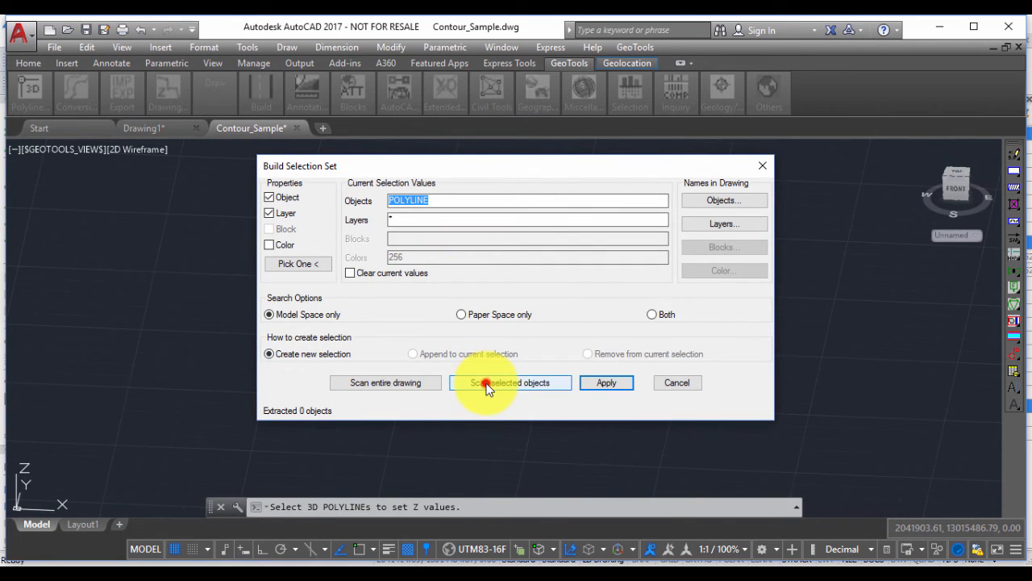
left_click(558, 316)
left_click(530, 357)
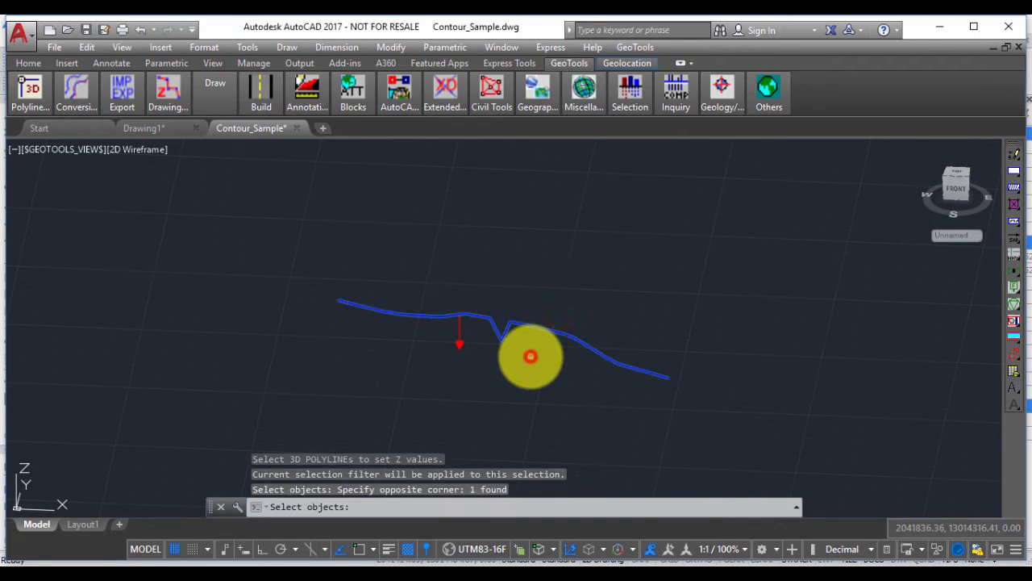
key("Return")
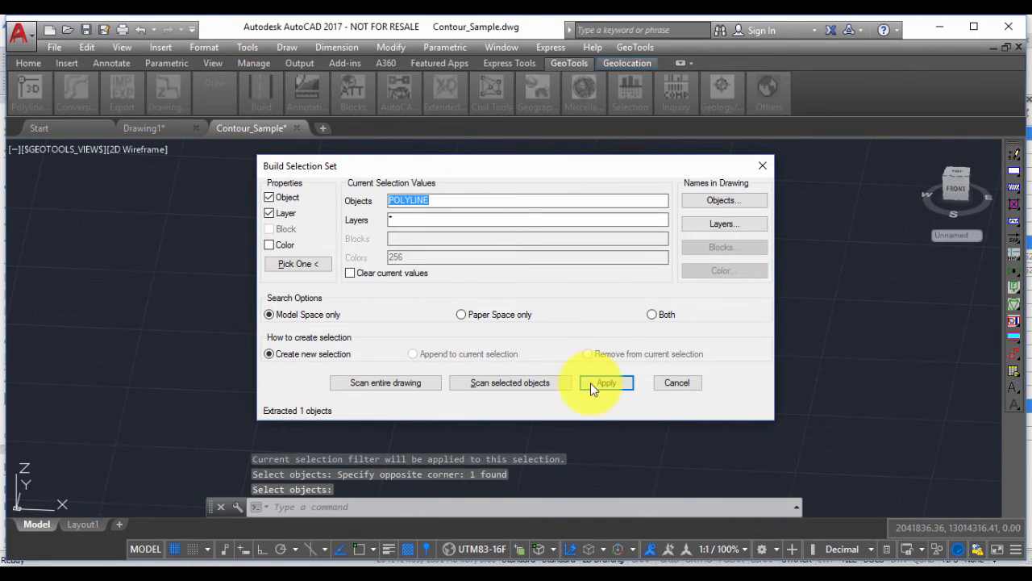
left_click(600, 384)
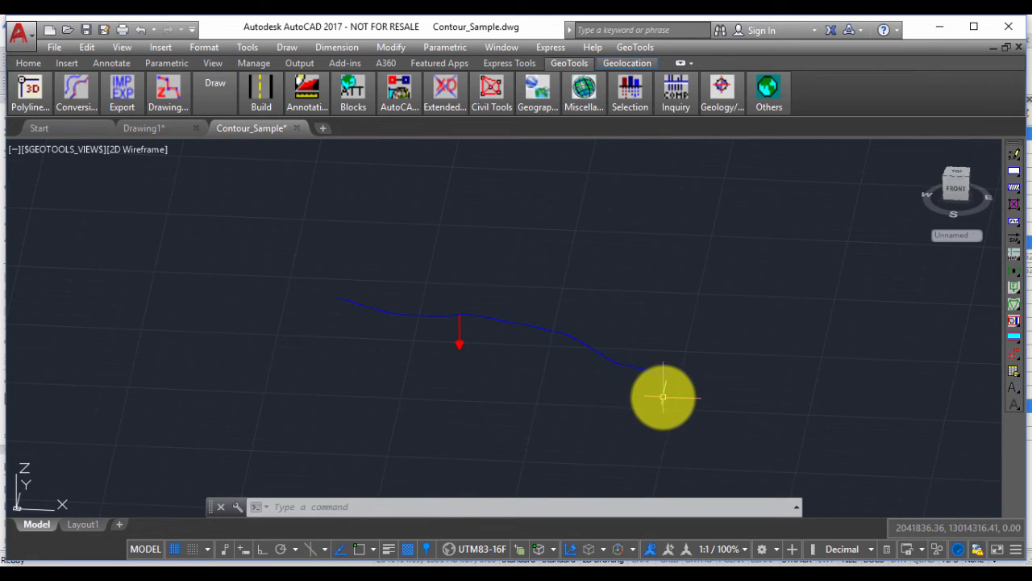
Query the coordinates of the corrected polyline's right endpoint with ID and an endpoint snap.
type("ID")
key("Return")
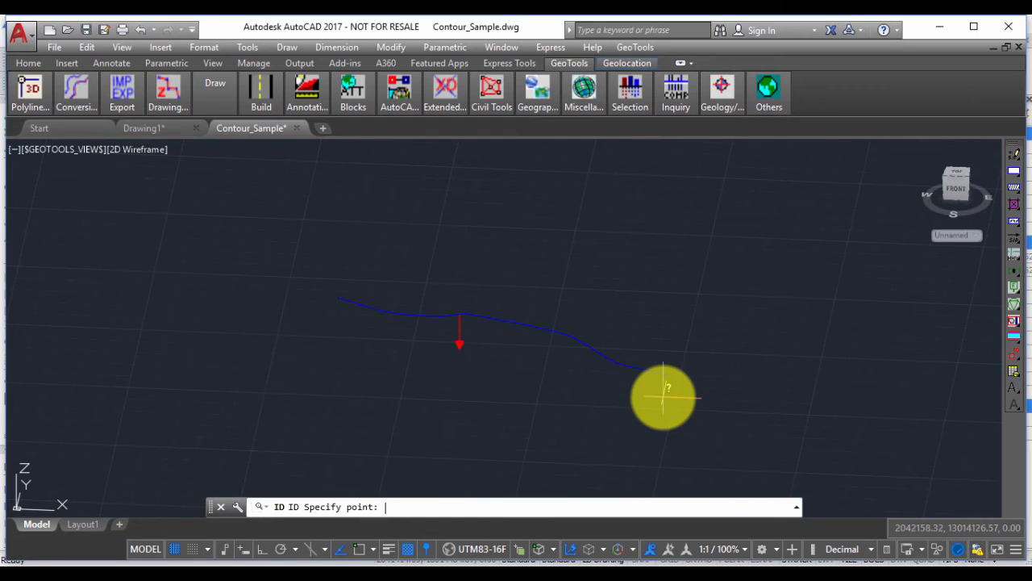
type("eb")
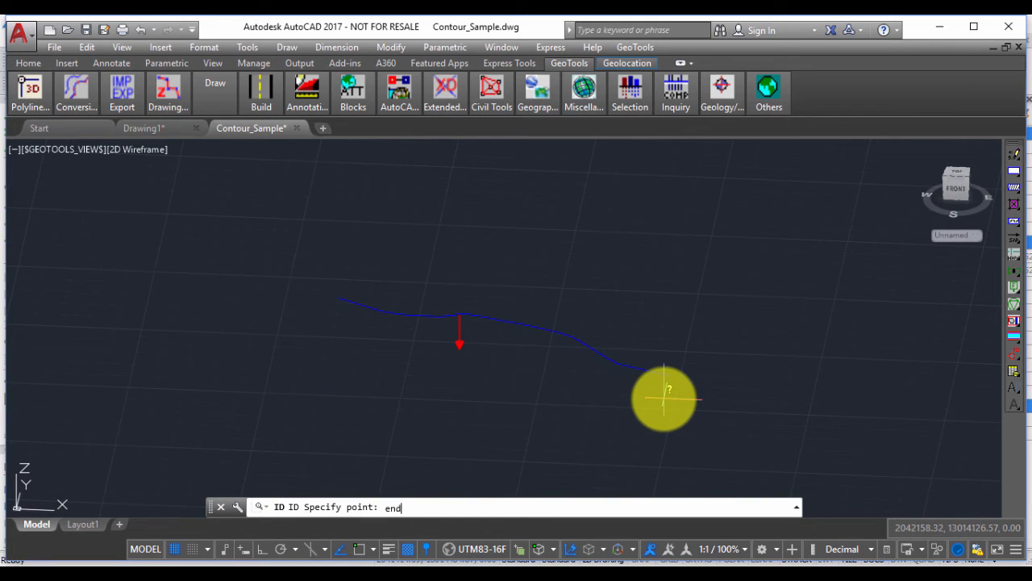
type("d")
key("Return")
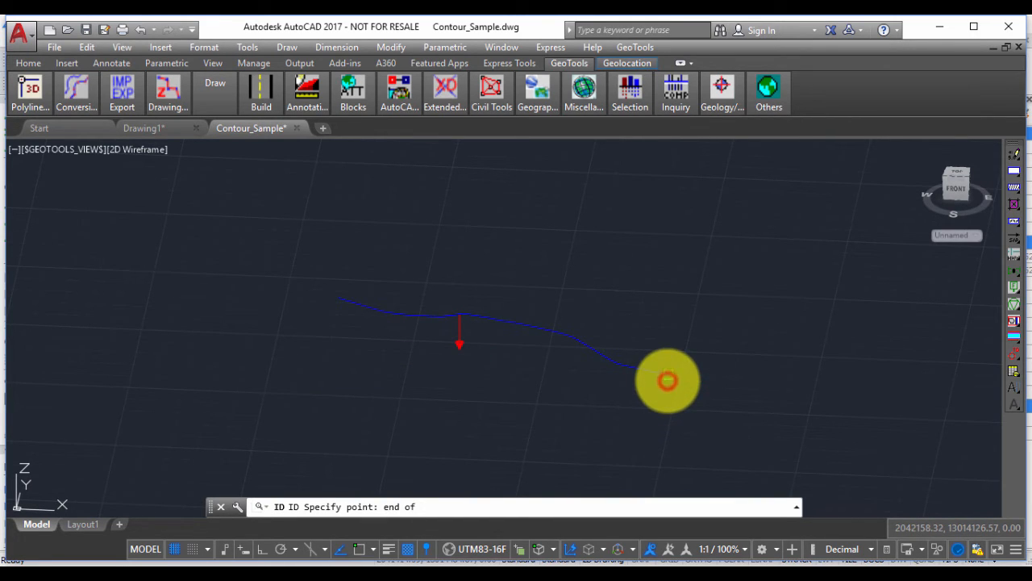
left_click(666, 380)
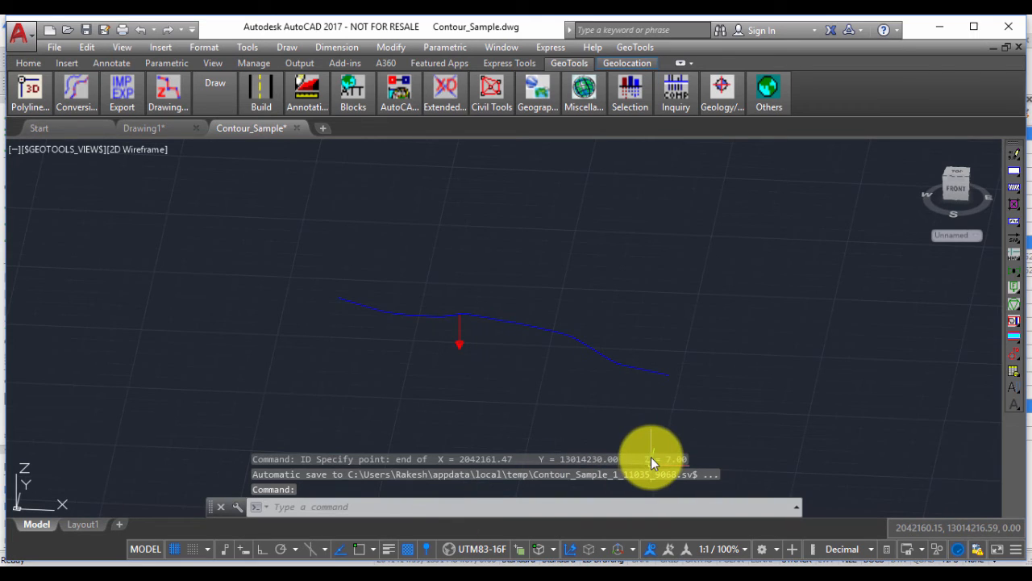
Query the coordinates of the polyline's left endpoint with ID and an endpoint snap.
key("Return")
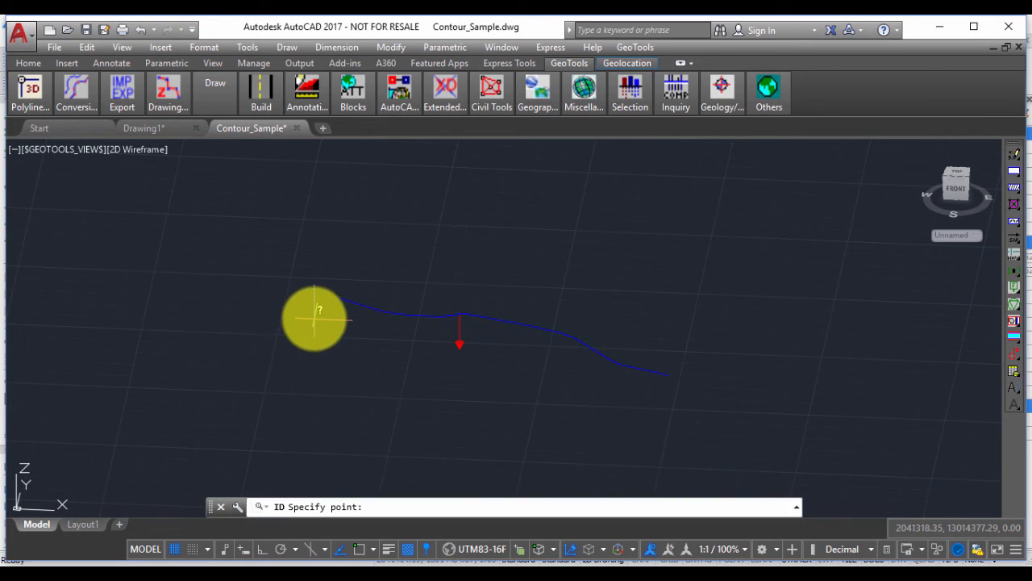
type("end")
key("Return")
left_click(342, 297)
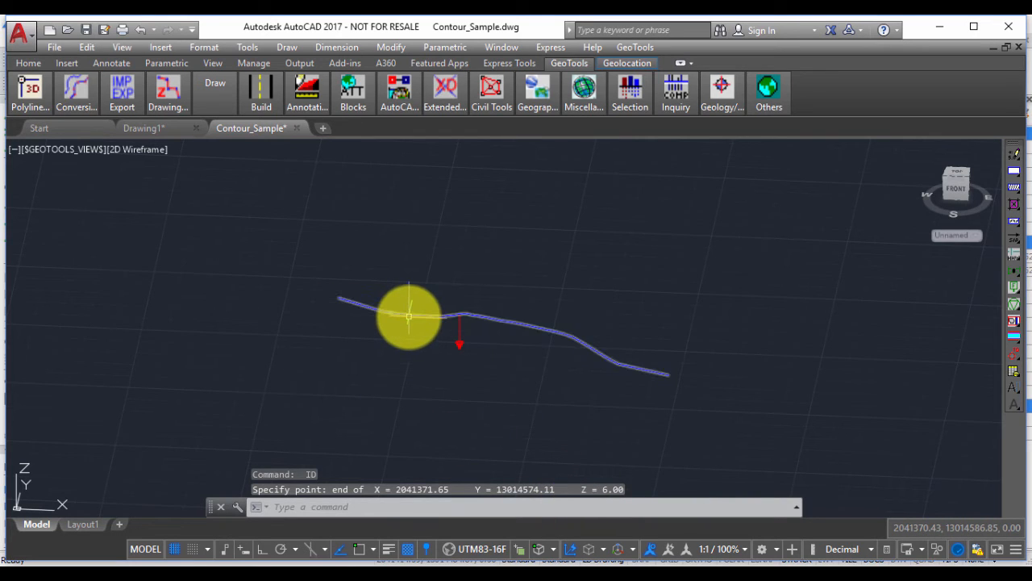
Select the corrected polyline and inspect its vertices along the whole length, from the left end to the right end, then deselect it.
left_click(374, 307)
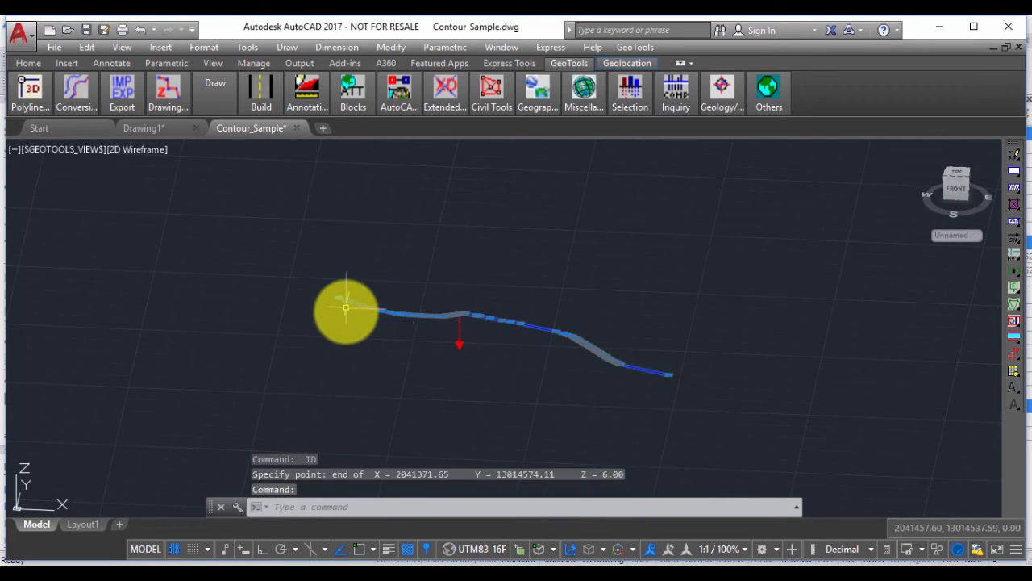
scroll(345, 309, "up", 4)
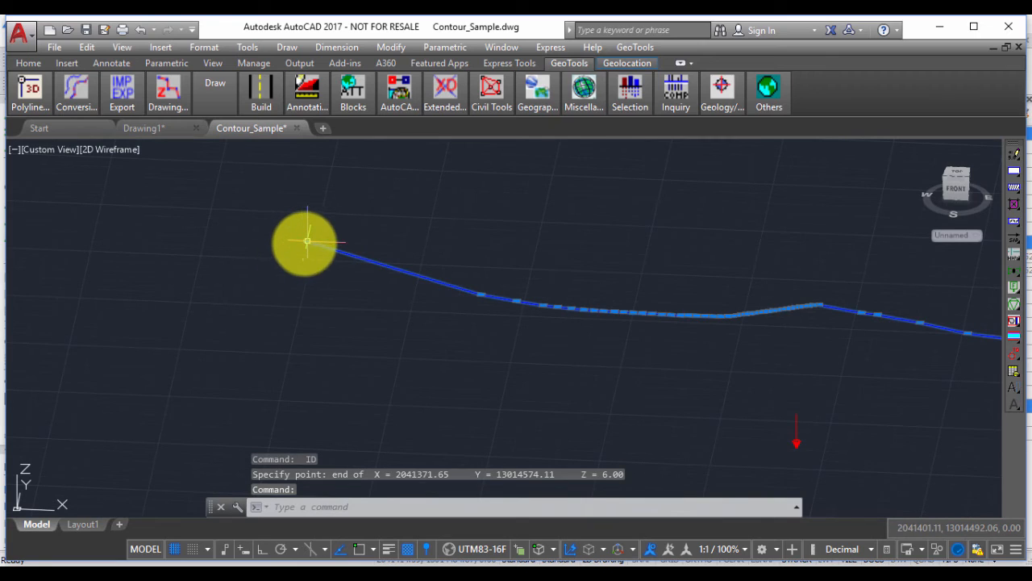
mouse_move(307, 241)
left_click(433, 301)
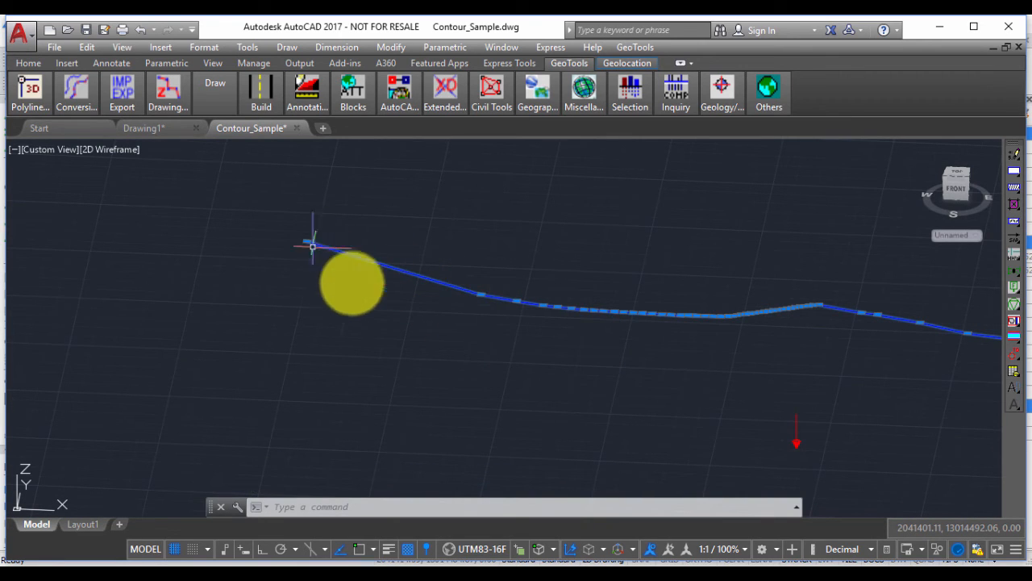
scroll(329, 284, "down", 6)
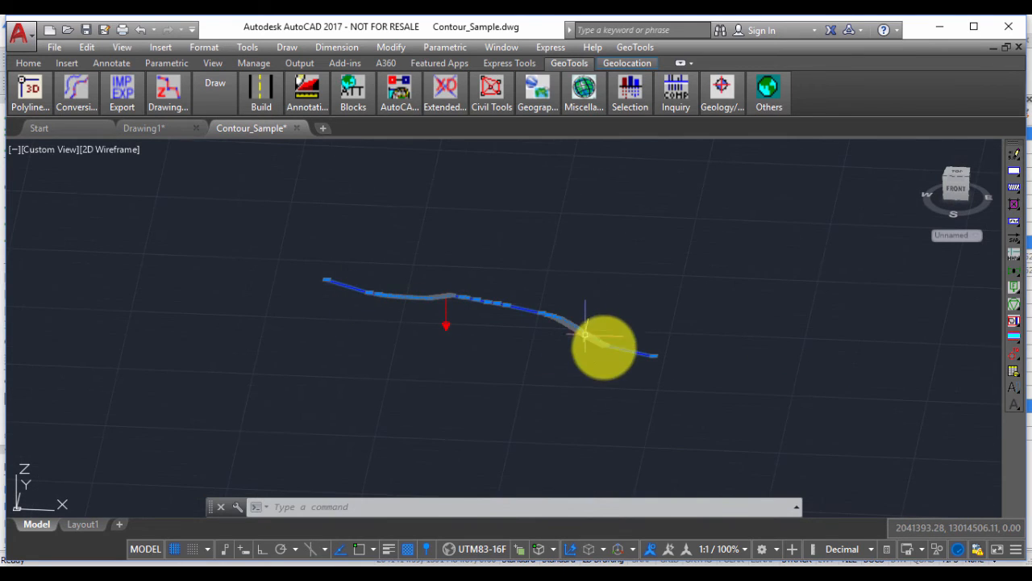
scroll(585, 333, "up", 5)
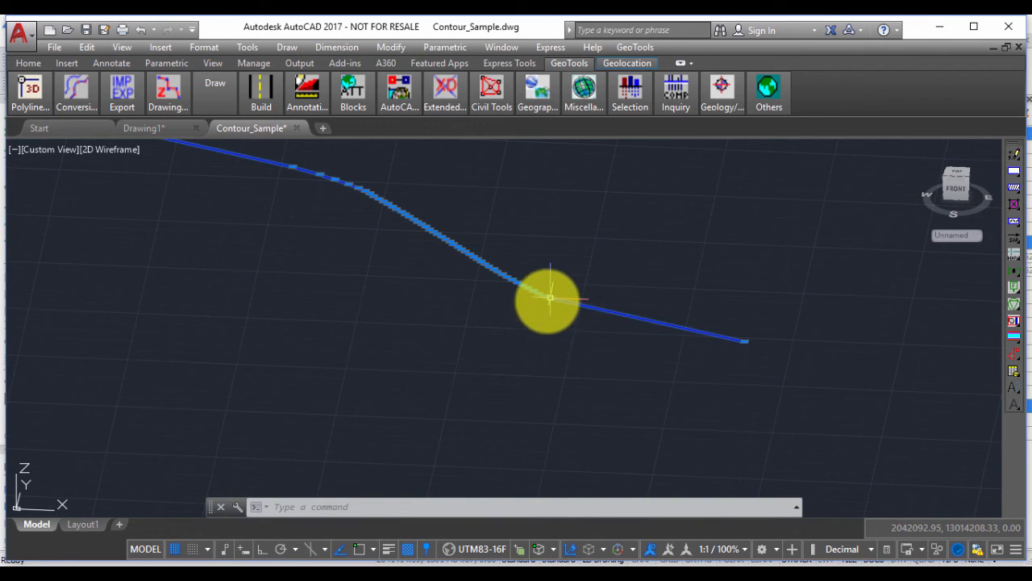
scroll(379, 343, "up", 3)
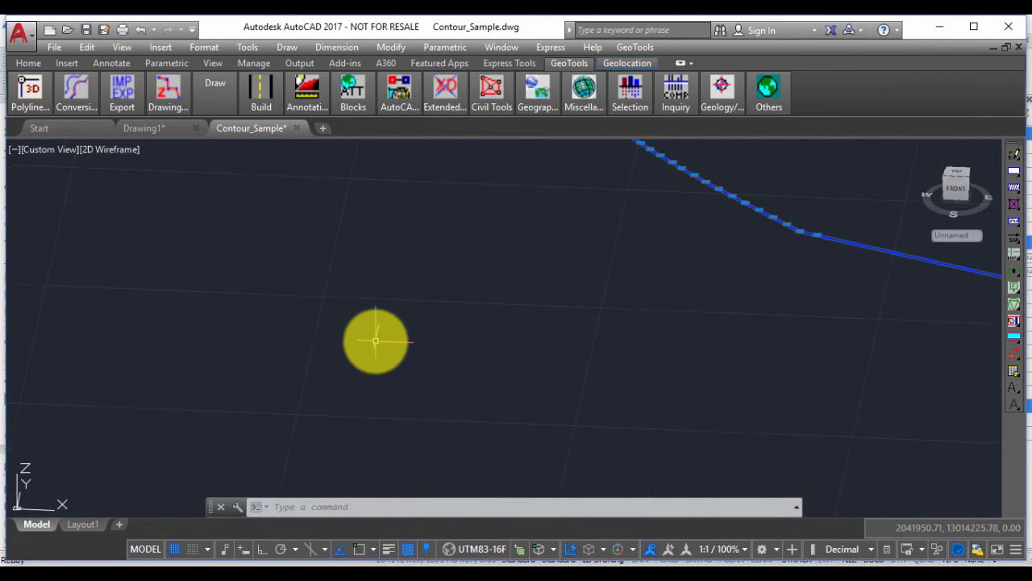
scroll(375, 341, "down", 3)
middle_click_drag(368, 334, 544, 512)
scroll(379, 403, "down", 2)
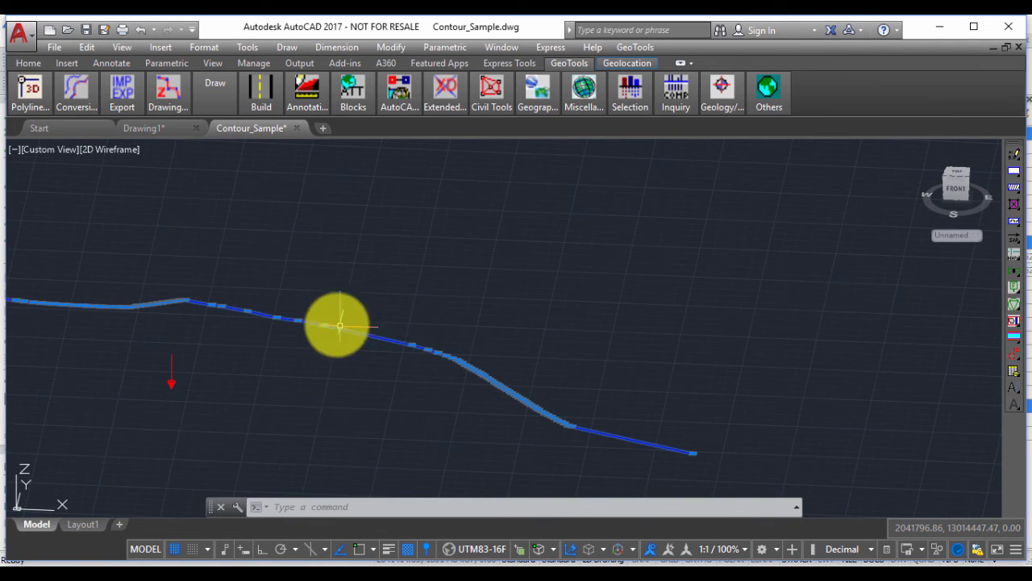
scroll(322, 377, "down", 2)
middle_click_drag(325, 379, 525, 389)
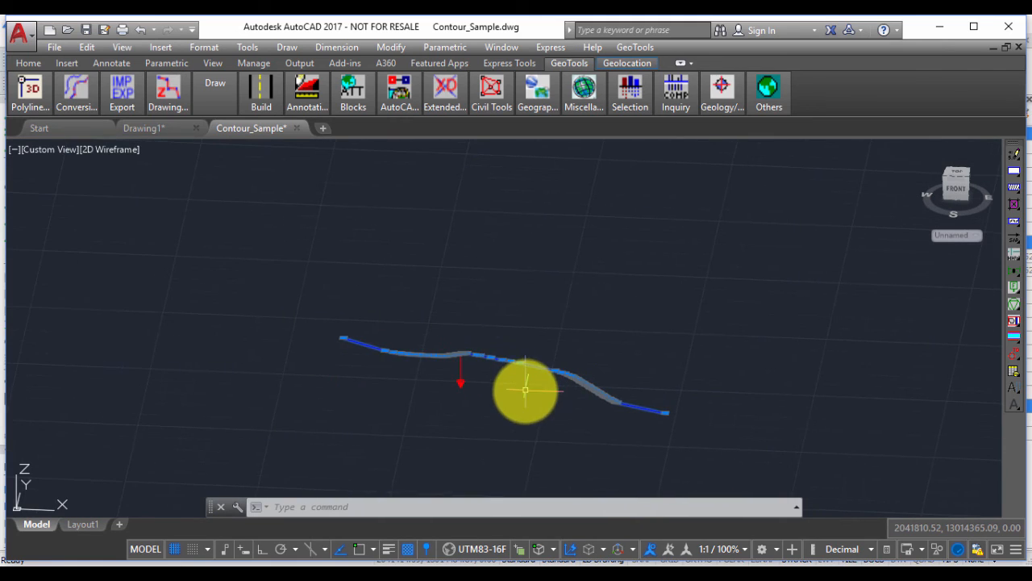
key("Escape")
key("Escape")
key("Escape")
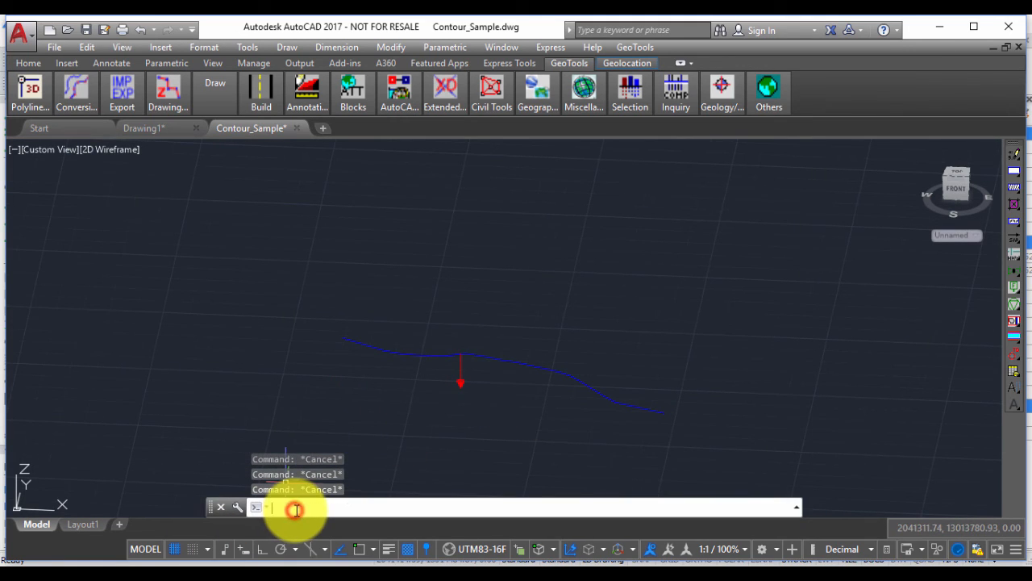
Open the out-of-range elevation tool with the GT_SET_Z_PL command and dismiss it without applying.
type("se")
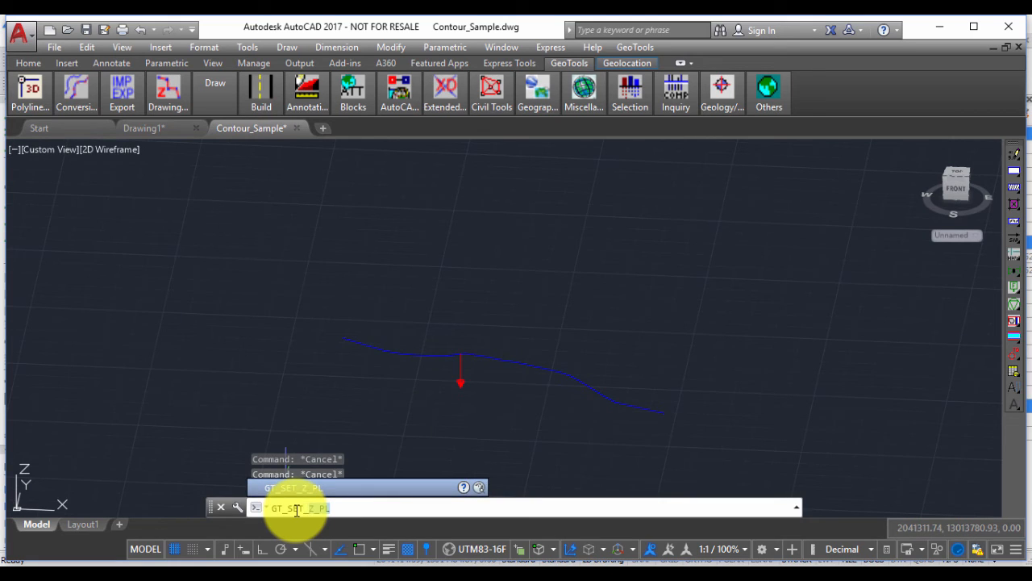
key("Return")
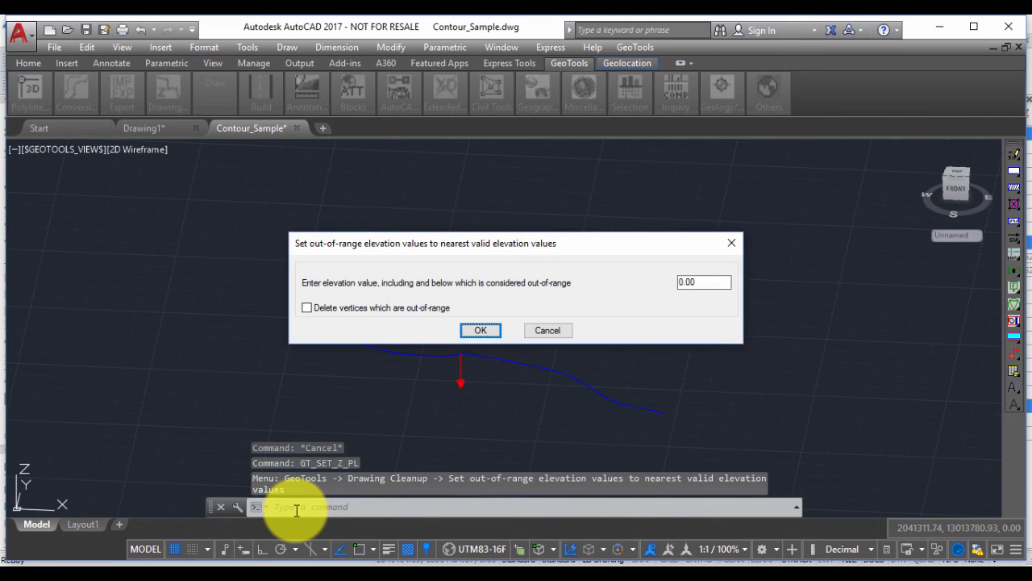
left_click(551, 329)
Browse the GeoTools Drawing Cleanup commands in AutoCAD, and switch to BricsCAD to view the same command group there.
left_click(622, 48)
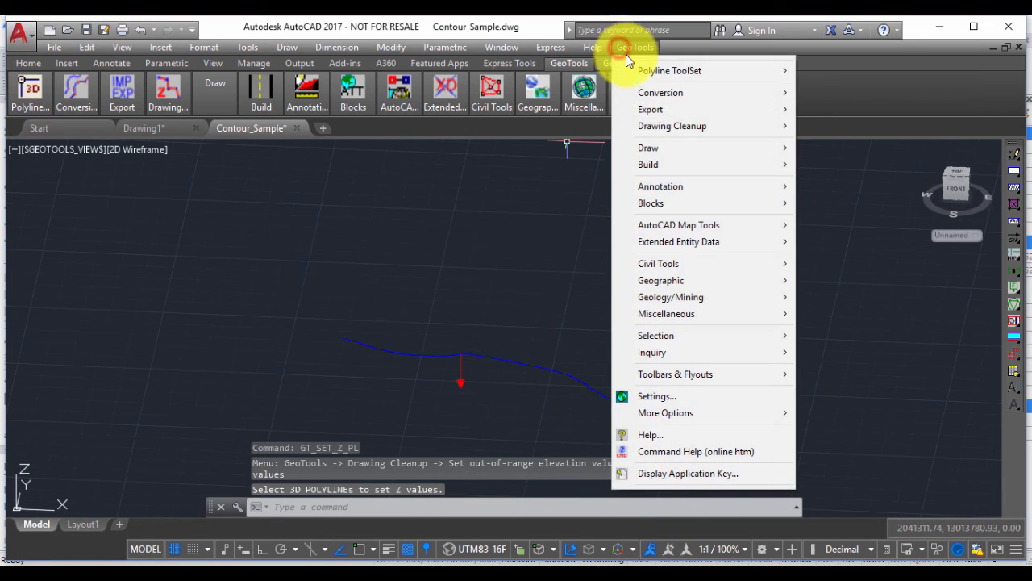
left_click(649, 127)
key("Escape")
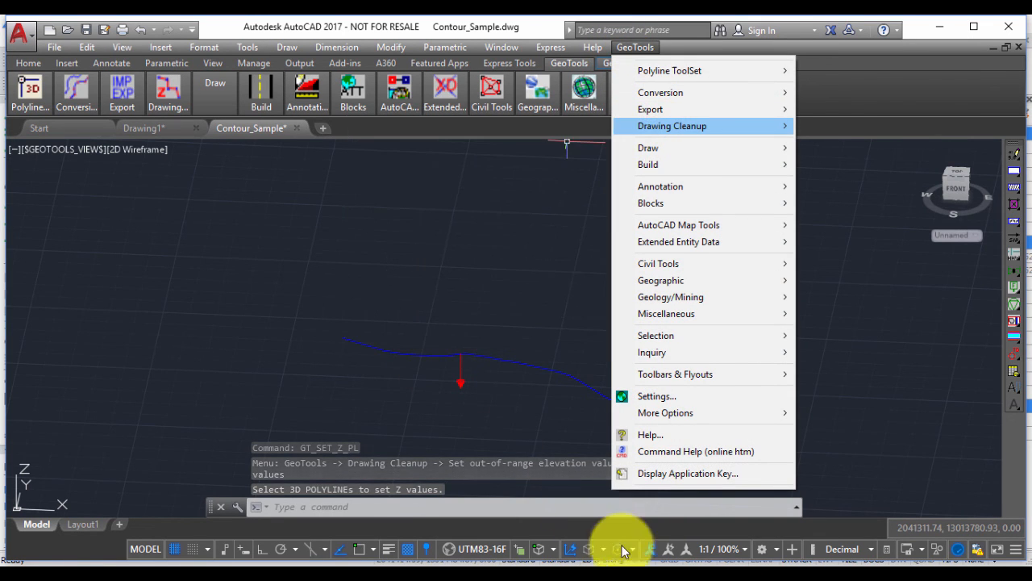
key("Escape")
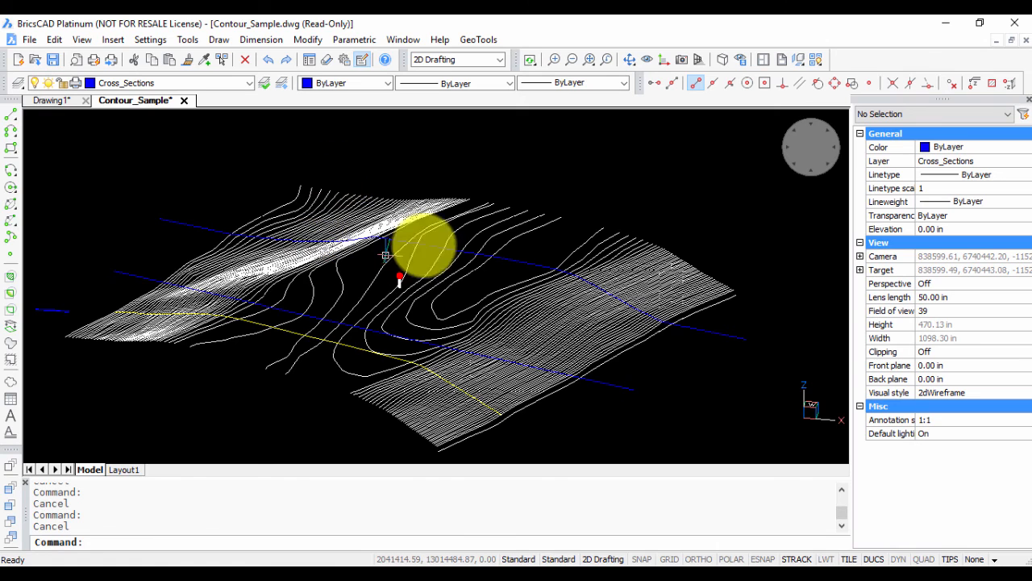
left_click(478, 39)
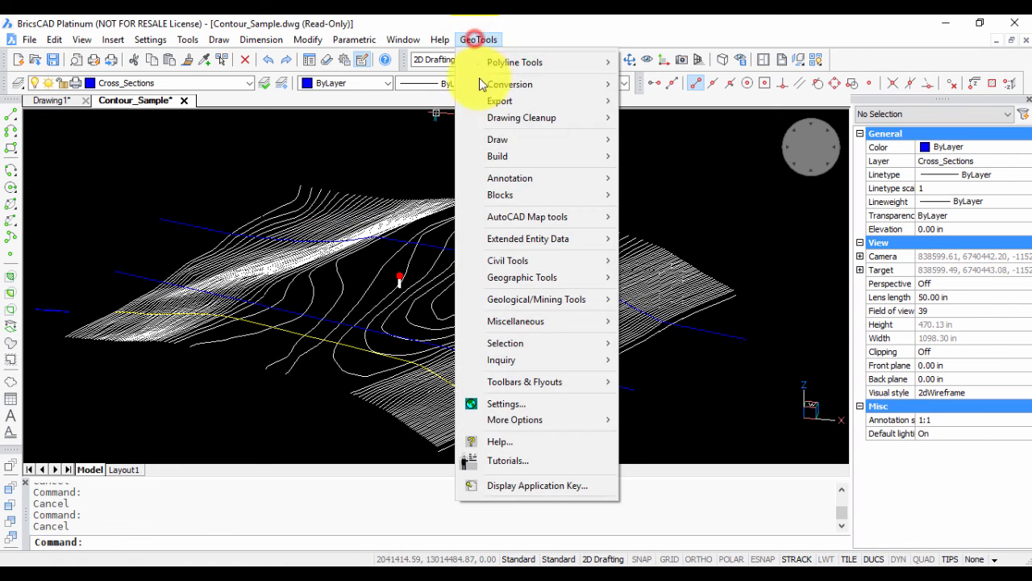
mouse_move(531, 118)
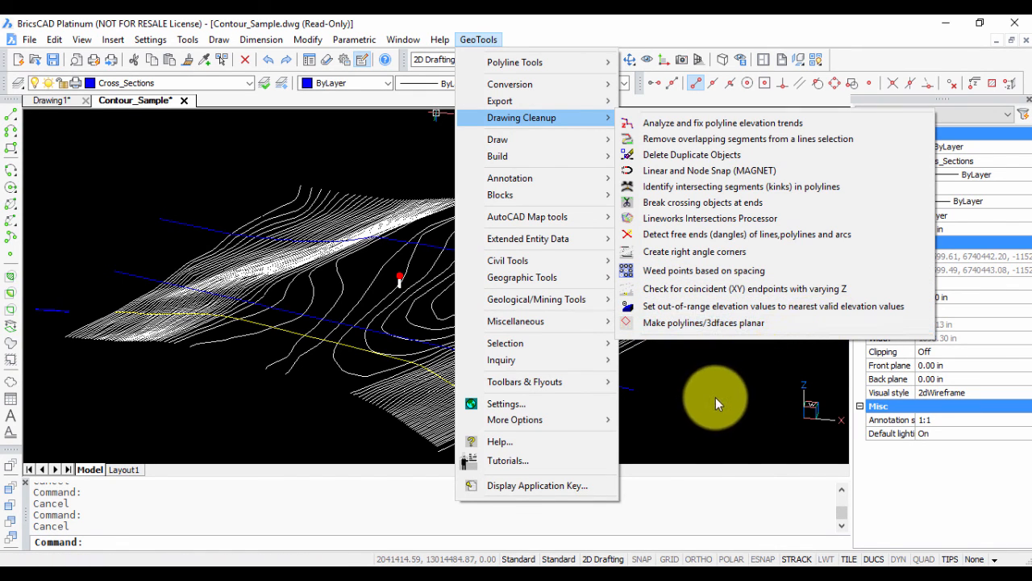
left_click(696, 389)
Switch back from BricsCAD to AutoCAD.
left_click(647, 572)
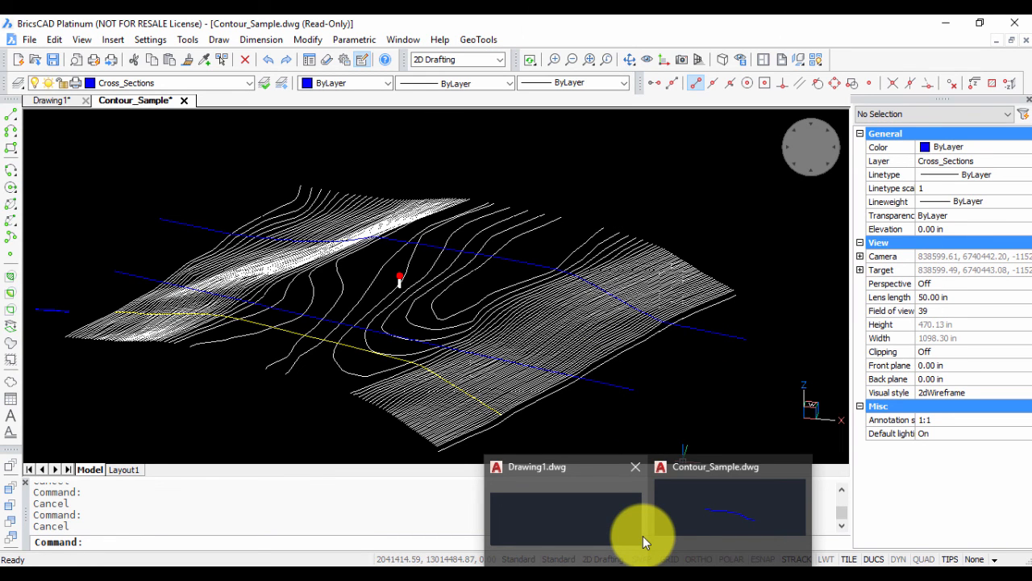